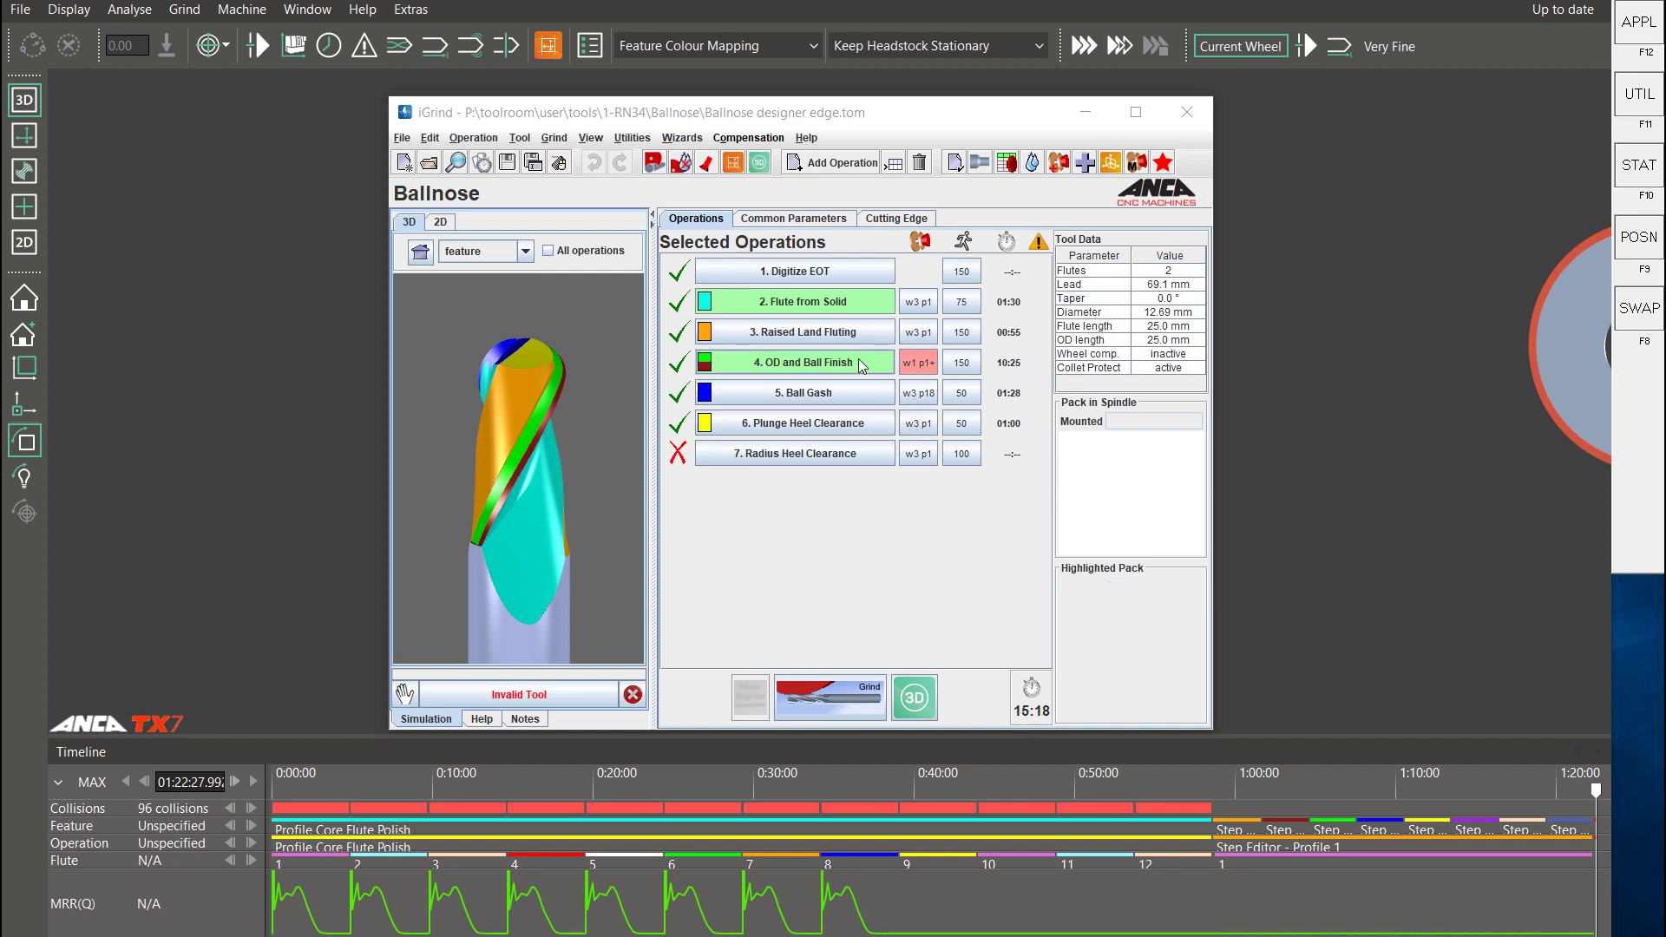
Open the w1 p1 wheel editor for the 4. OD and Ball Finish operation
left_click(919, 363)
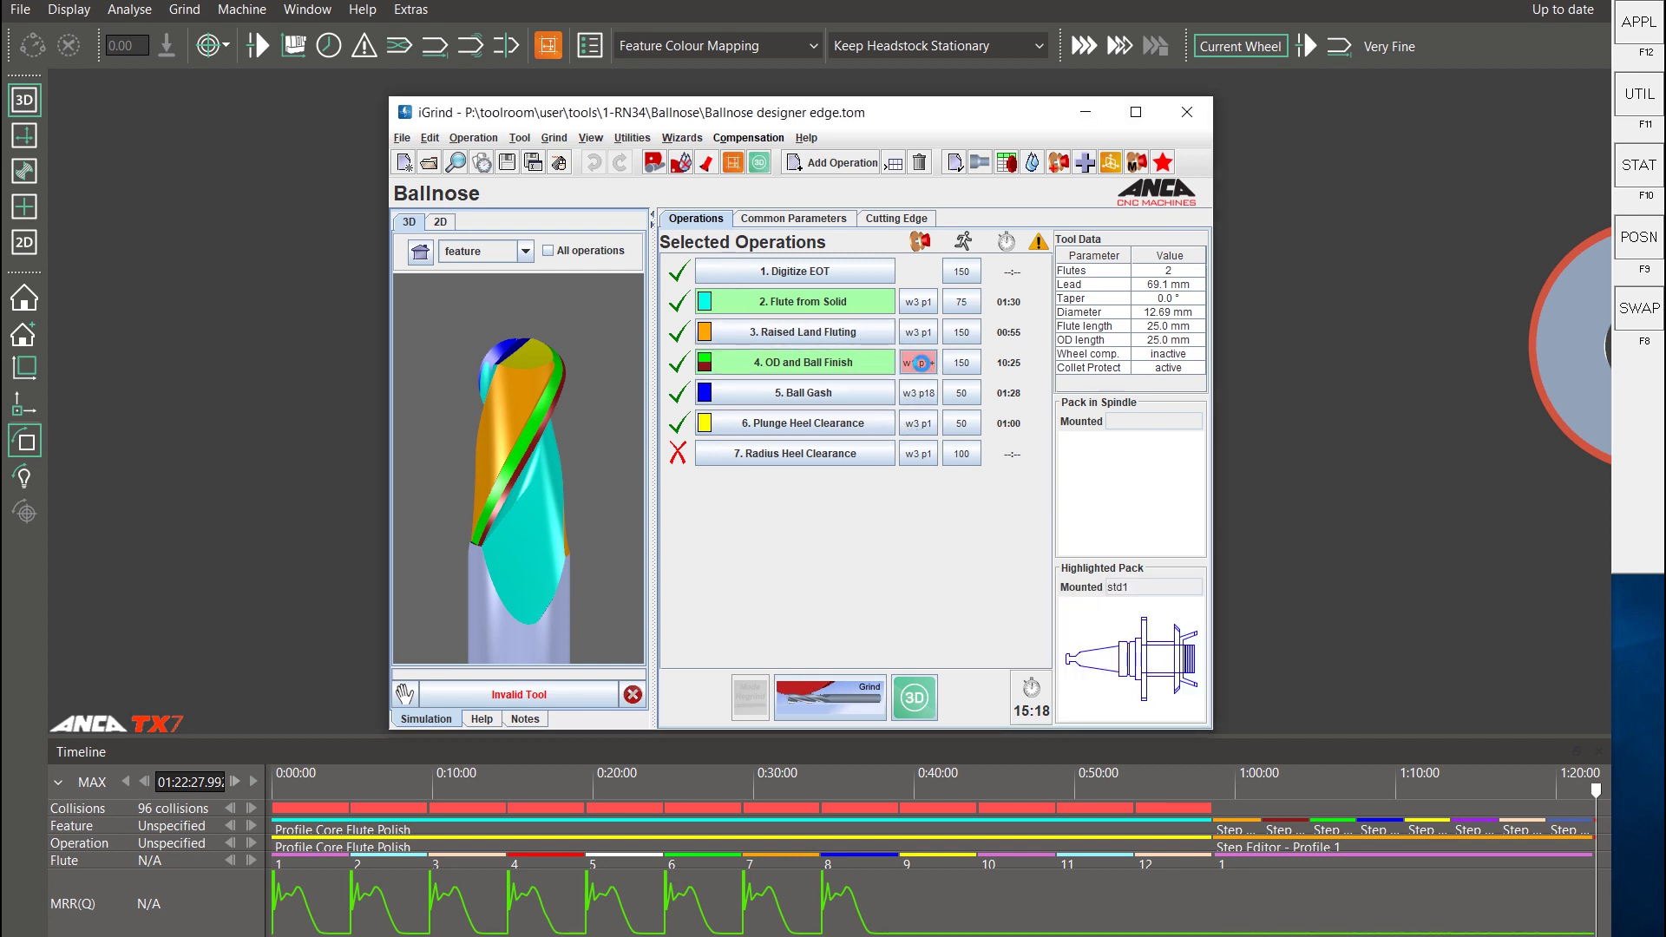